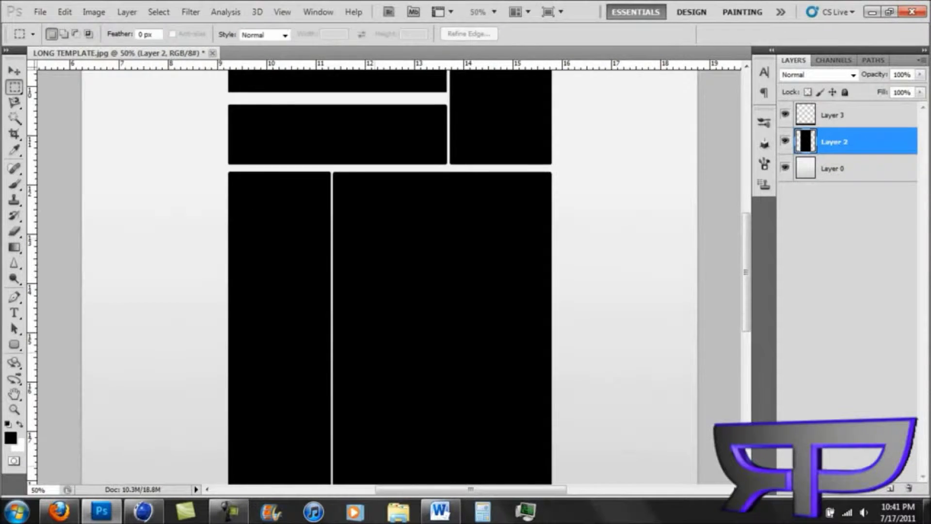
- Create Layer 4 beneath the black panels and begin free-transforming it around the panel column
{"action": "key", "text": "v"}
{"action": "key", "text": "ctrl+minus"}
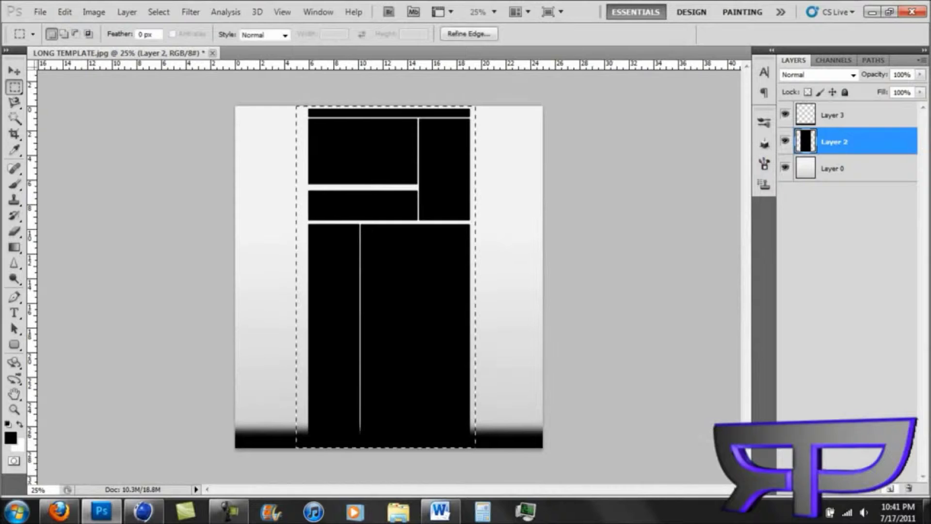
{"action": "key", "text": "ctrl+d"}
{"action": "key", "text": "ctrl+t"}
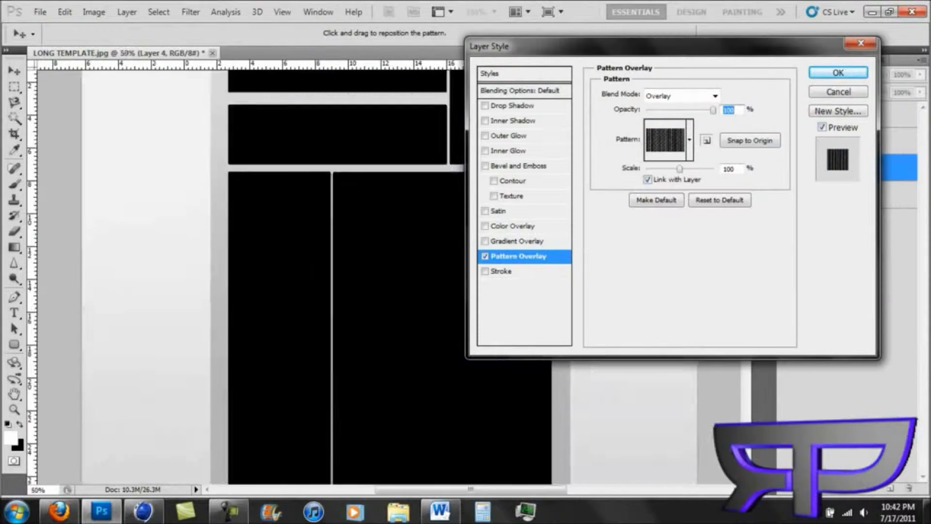
- Give Layer 4 a grey texture Pattern Overlay and apply its transform
{"action": "left_click", "coordinate": [689, 139]}
{"action": "left_click", "coordinate": [666, 181]}
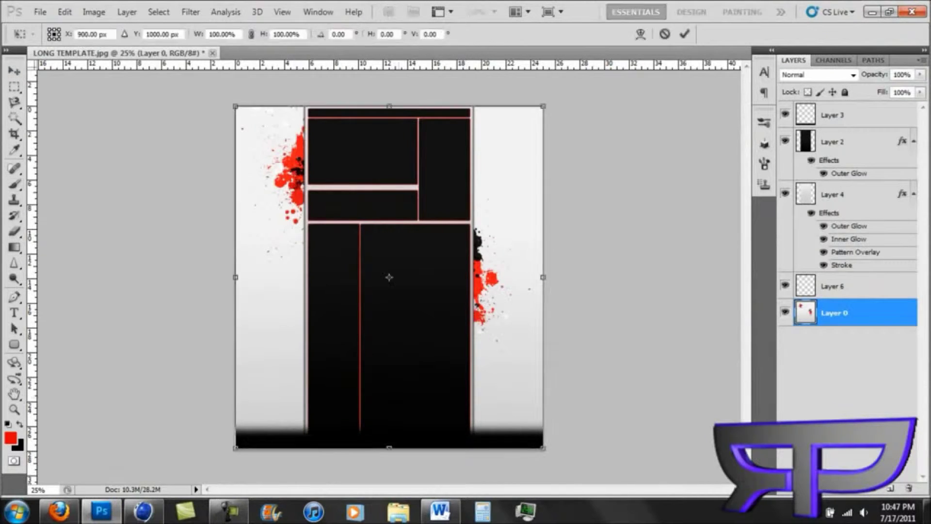
{"action": "key", "text": "Return"}
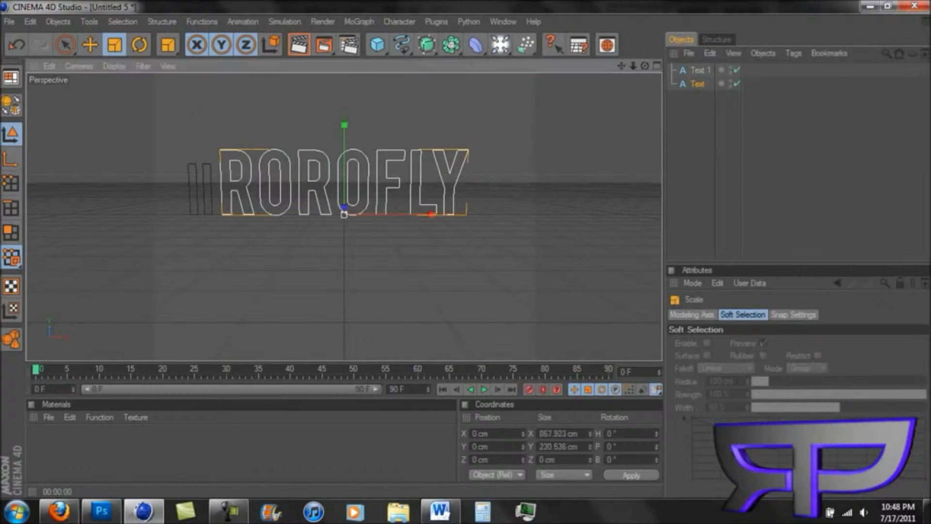
- Slide the zz text beside RoRoFly and deselect to view the extruded title
{"action": "key", "text": "e"}
{"action": "left_click_drag", "start_coordinate": [287, 214], "coordinate": [565, 214]}
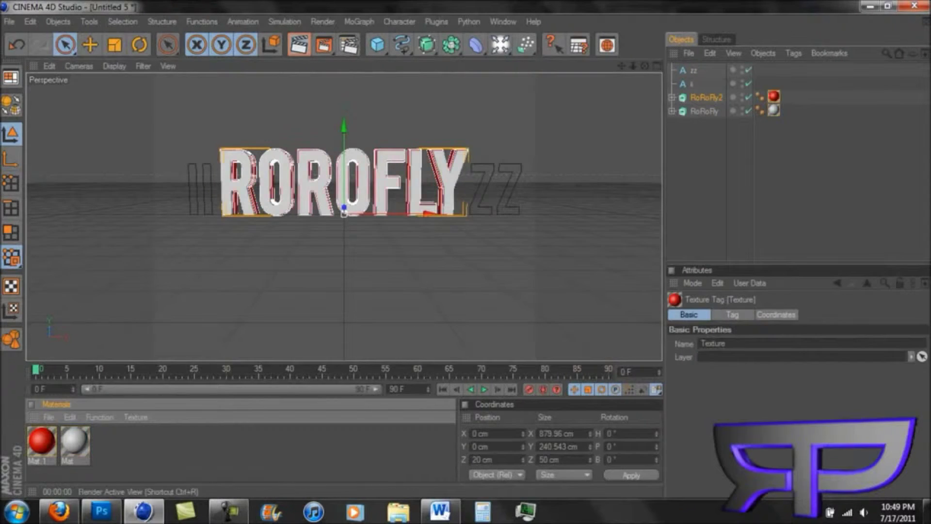
{"action": "left_click", "coordinate": [299, 45]}
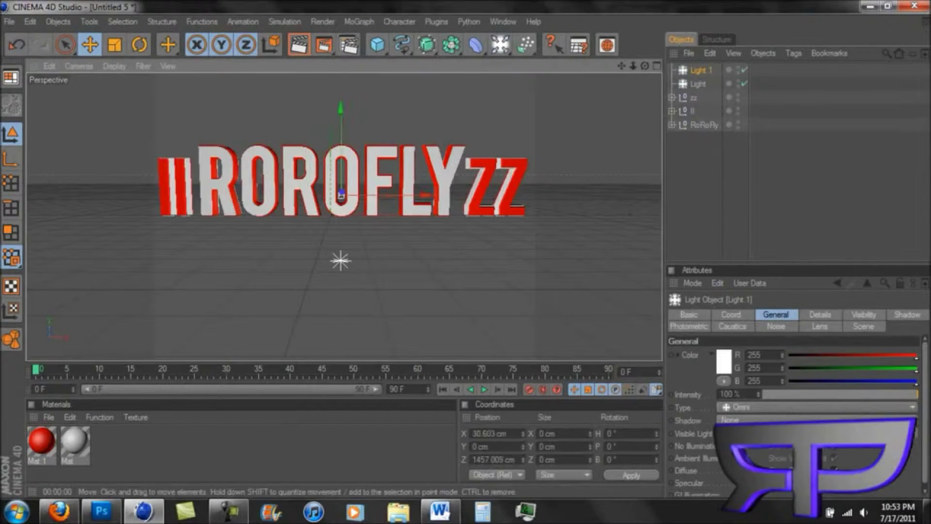
- Load SoftBox.c4d into the scene and render the lit 3D text
{"action": "key", "text": "ctrl+o"}
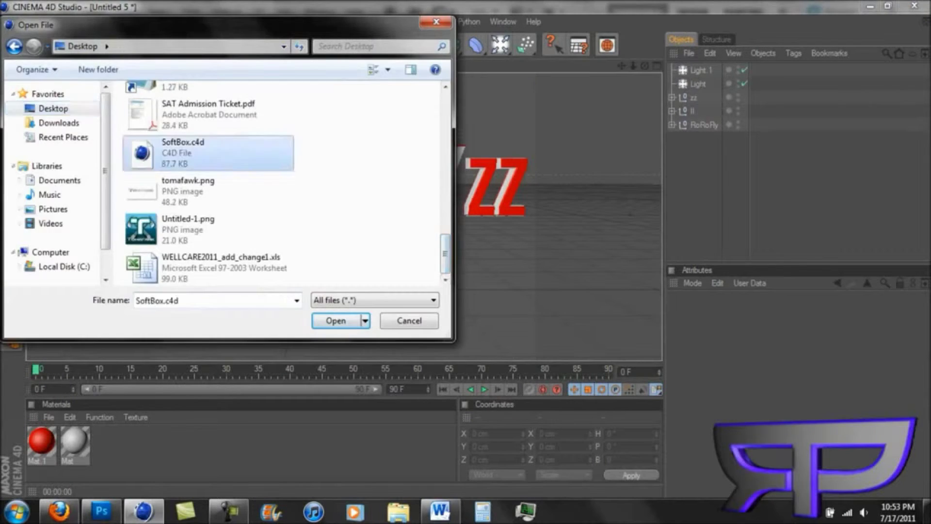
{"action": "key", "text": "Return"}
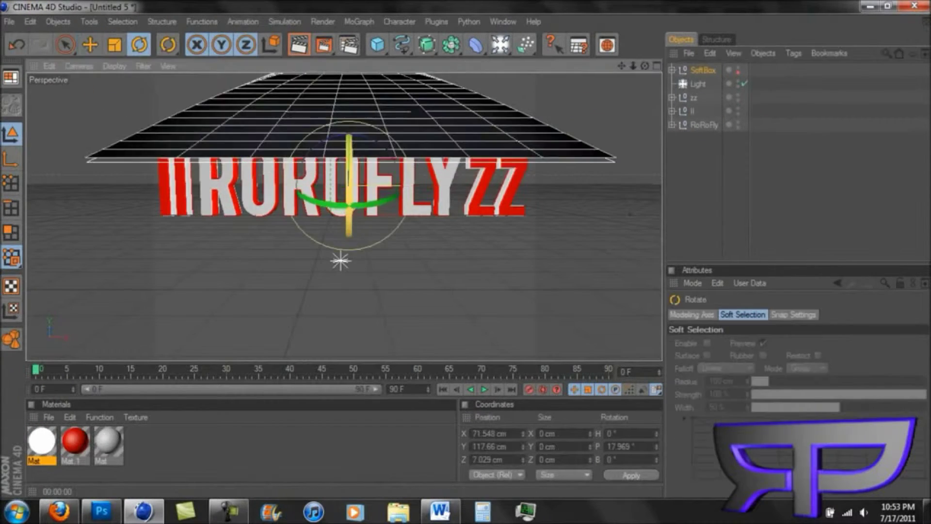
{"action": "key", "text": "ctrl+r"}
{"action": "key", "text": "ctrl+b"}
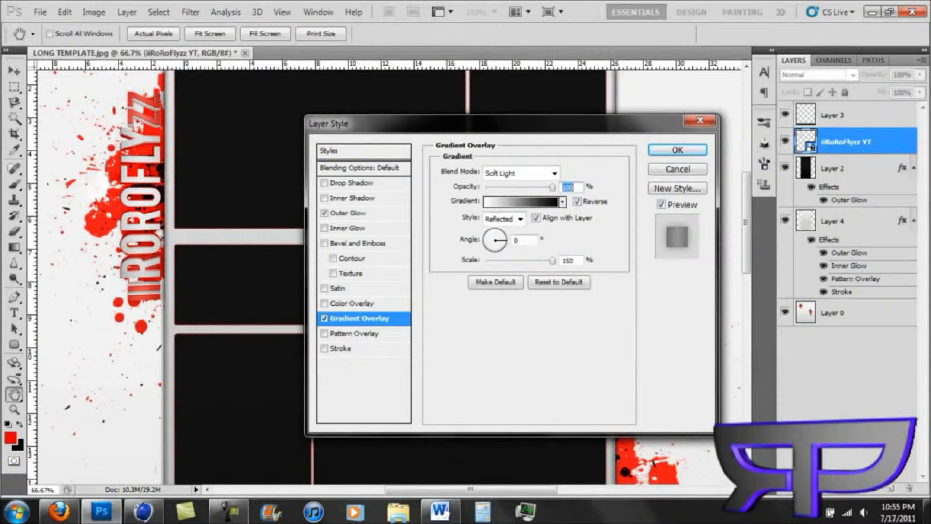
- Apply the text render's glow and gradient, then duplicate Layer 0 with Soft Light blending
{"action": "key", "text": "Return"}
{"action": "key", "text": "ctrl+j"}
{"action": "key", "text": "ctrl+minus"}
{"action": "key", "text": "ctrl+minus"}
{"action": "key", "text": "ctrl+minus"}
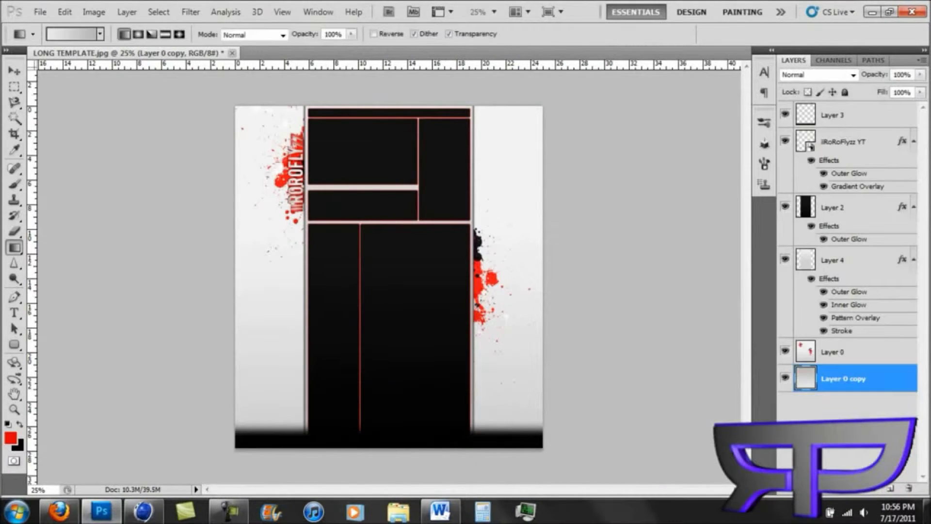
{"action": "left_click", "coordinate": [818, 75]}
{"action": "left_click", "coordinate": [810, 246]}
- Hide the Layer 0 copy 2 layer while viewing at 66.7%
{"action": "key", "text": "ctrl+plus"}
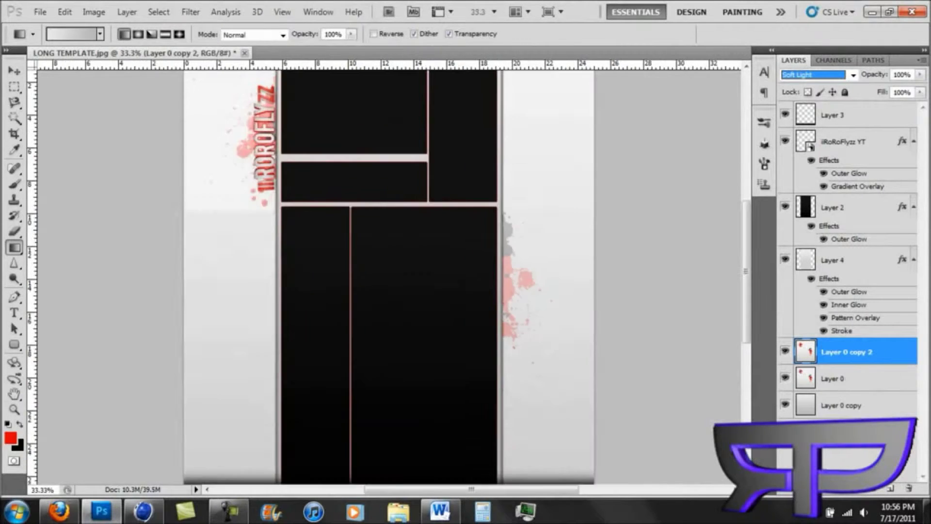
{"action": "key", "text": "ctrl+minus"}
{"action": "key", "text": "ctrl+minus"}
{"action": "key", "text": "ctrl+minus"}
{"action": "key", "text": "ctrl+plus"}
{"action": "key", "text": "ctrl+plus"}
{"action": "key", "text": "ctrl+plus"}
{"action": "left_click", "coordinate": [785, 351]}
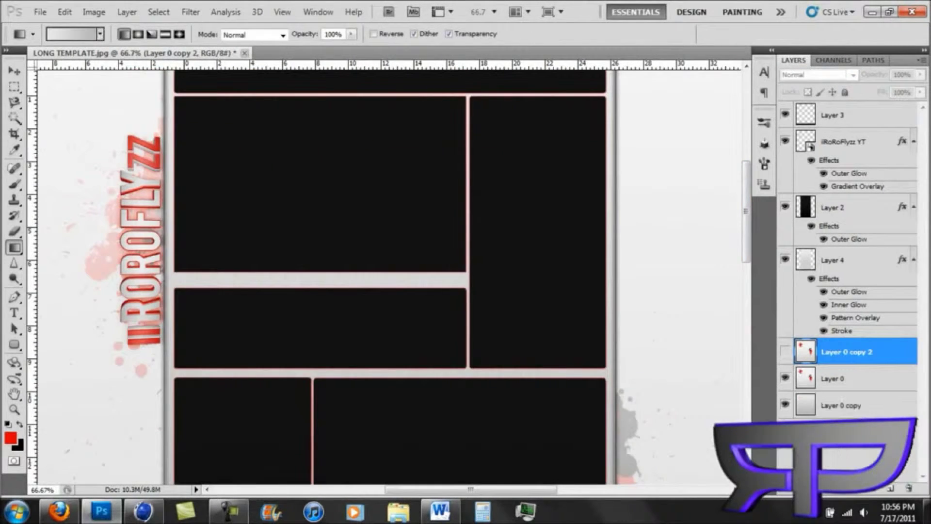
- Set the pattern blending to Hard Light and begin enlarging the duplicated text render
{"action": "double_click", "coordinate": [849, 173]}
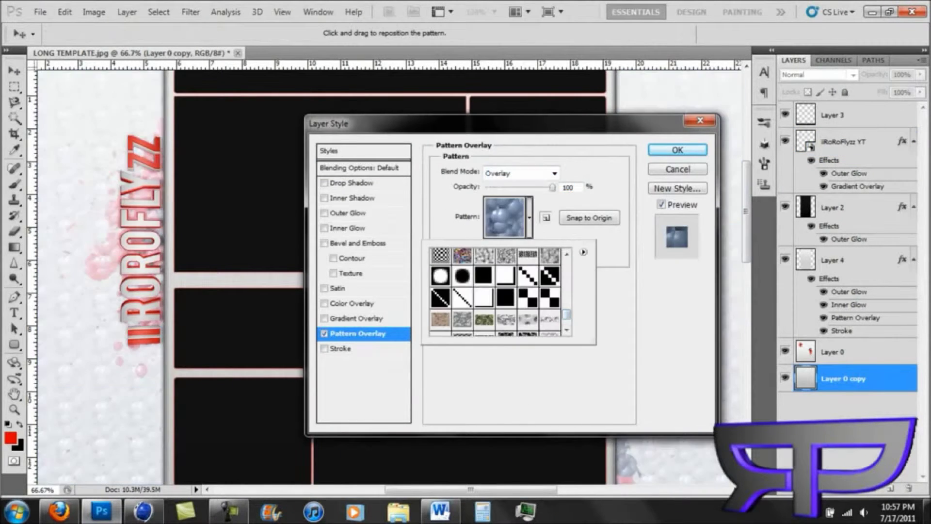
{"action": "key", "text": "Down"}
{"action": "key", "text": "Down"}
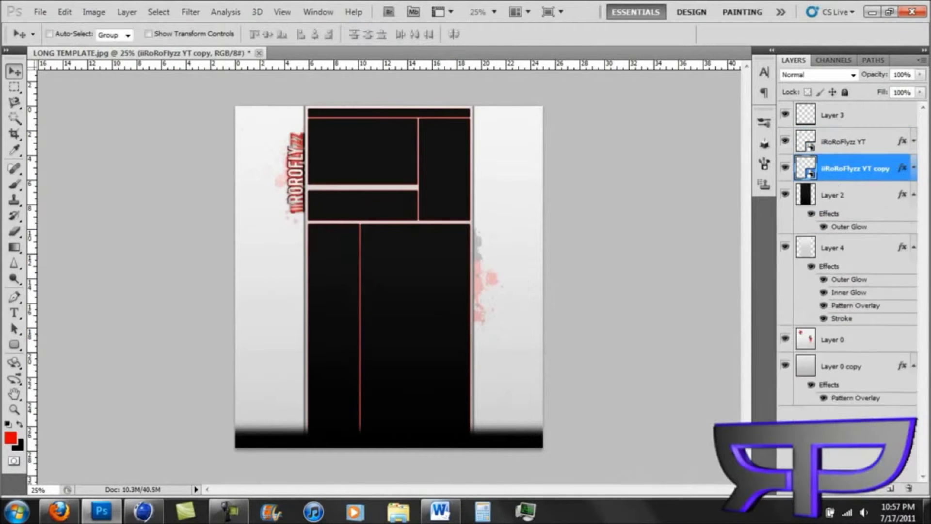
{"action": "key", "text": "Return"}
{"action": "key", "text": "ctrl+t"}
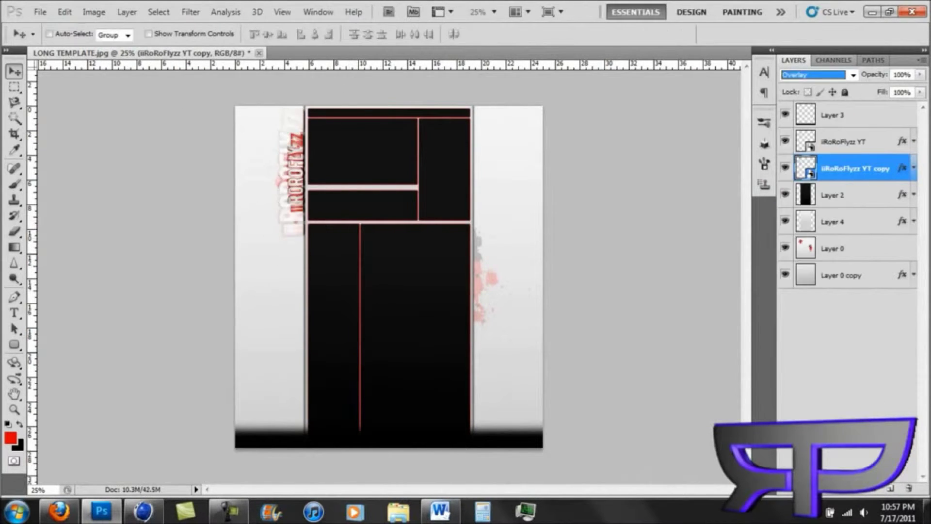
- Group the text layers, duplicate the group and flip the copy to the right side
{"action": "key", "text": "ctrl+g"}
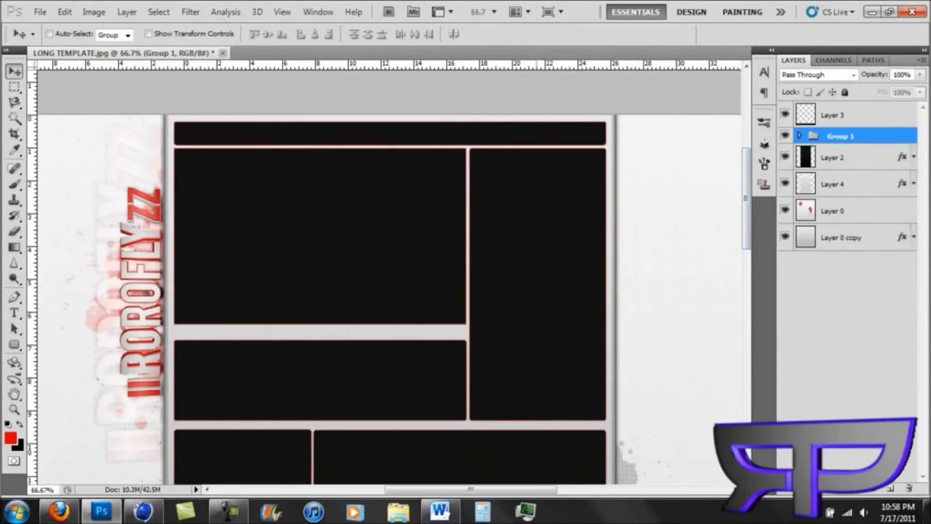
{"action": "key", "text": "ctrl+j"}
{"action": "key", "text": "ctrl+t"}
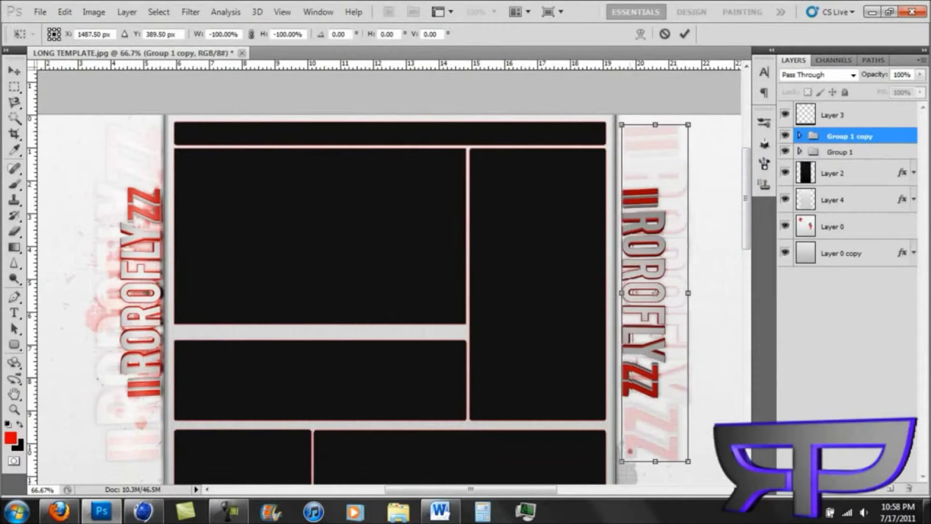
{"action": "key", "text": "Return"}
- Zoom out over the template's left margin, ready for the YOUTUBE.COM text
{"action": "key", "text": "ctrl+minus"}
{"action": "key", "text": "ctrl+minus"}
{"action": "key", "text": "ctrl+minus"}
{"action": "key", "text": "ctrl+plus"}
{"action": "key", "text": "ctrl+plus"}
{"action": "key", "text": "ctrl+plus"}
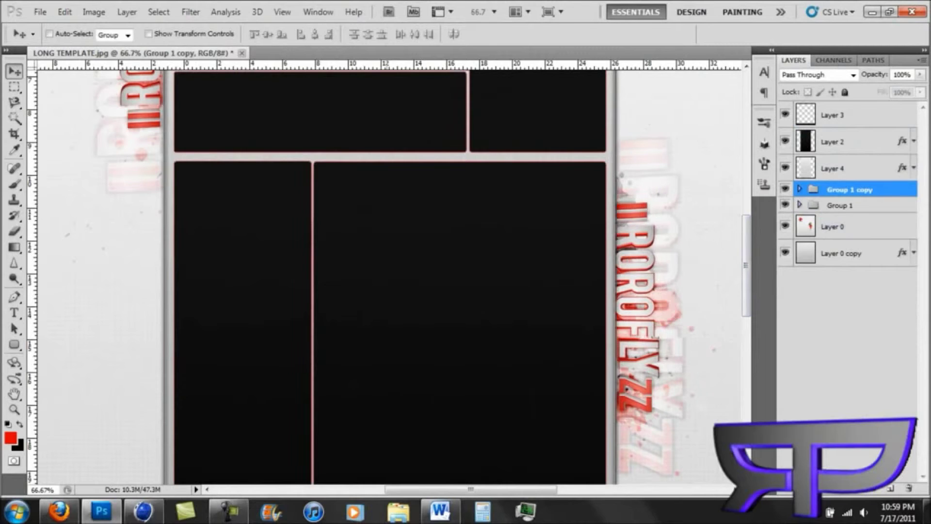
{"action": "scroll", "coordinate": [388, 276], "scroll_direction": "up", "scroll_amount": 3}
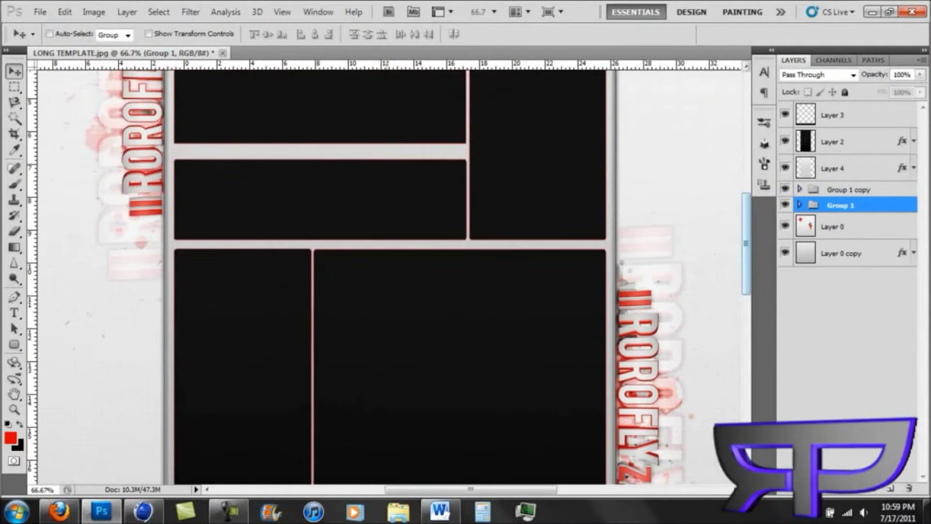
{"action": "key", "text": "ctrl+minus"}
{"action": "scroll", "coordinate": [388, 277], "scroll_direction": "down", "scroll_amount": 5}
{"action": "key", "text": "ctrl+minus"}
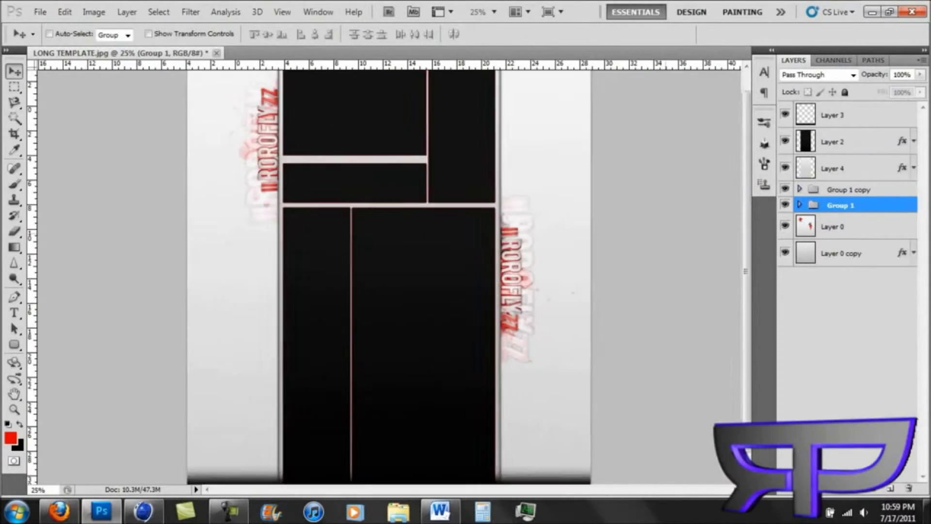
{"action": "key", "text": "t"}
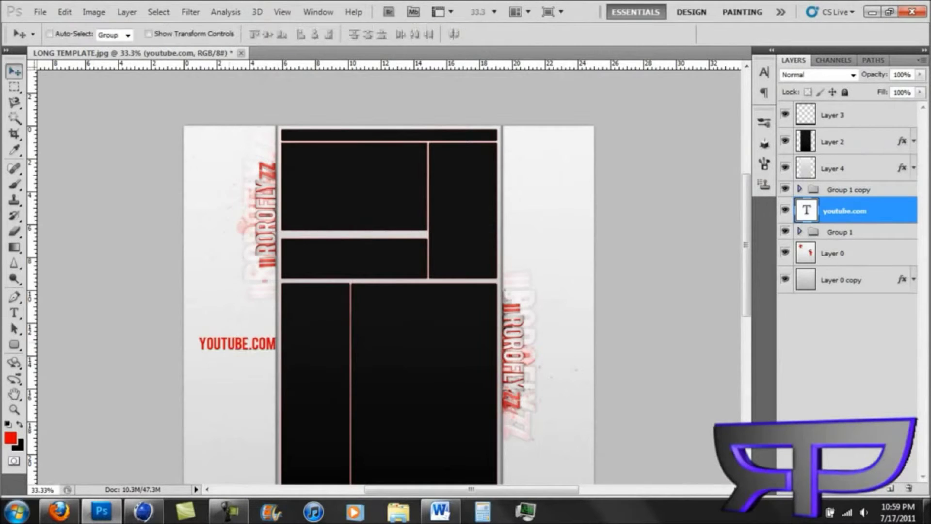
- Colour the channel name in the URL text dark grey
{"action": "left_click", "coordinate": [444, 34]}
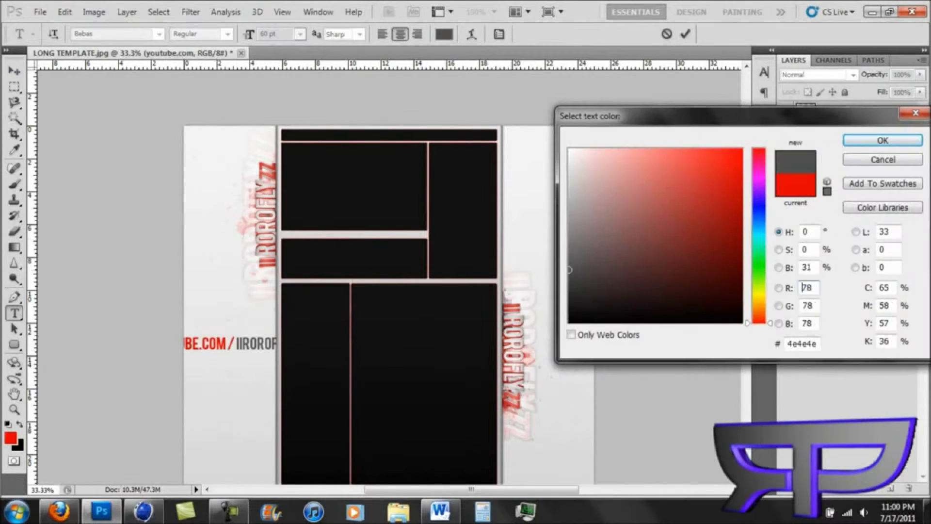
{"action": "left_click", "coordinate": [884, 139]}
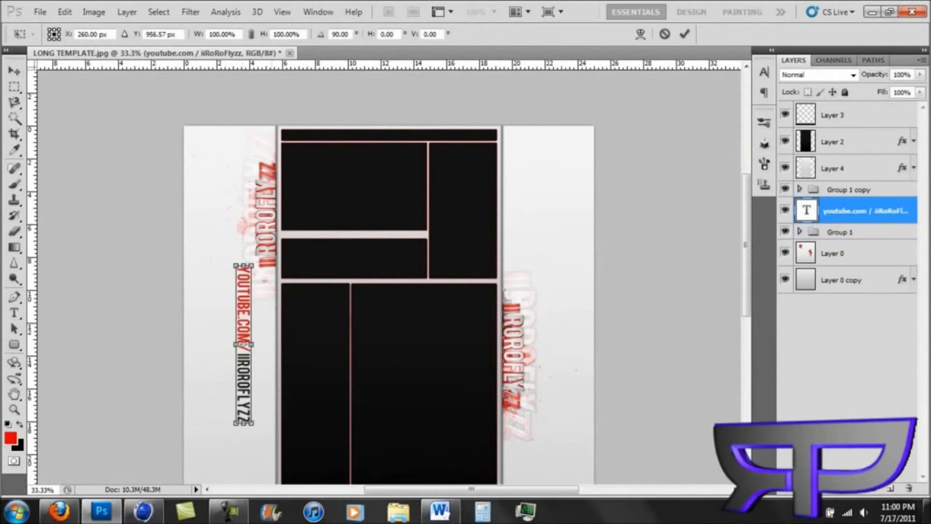
{"action": "key", "text": "ctrl+plus"}
{"action": "key", "text": "ctrl+plus"}
{"action": "scroll", "coordinate": [388, 276], "scroll_direction": "up", "scroll_amount": 3}
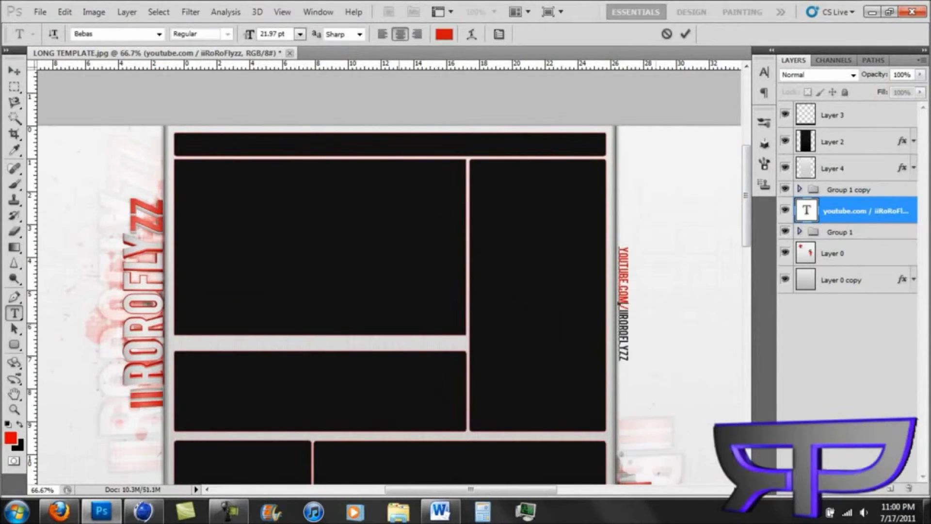
{"action": "key", "text": "ctrl+minus"}
{"action": "key", "text": "ctrl+minus"}
{"action": "key", "text": "ctrl+minus"}
- Duplicate the URL text, move the copy beside the left panels, and edit its name
{"action": "key", "text": "ctrl+j"}
{"action": "key", "text": "ctrl+t"}
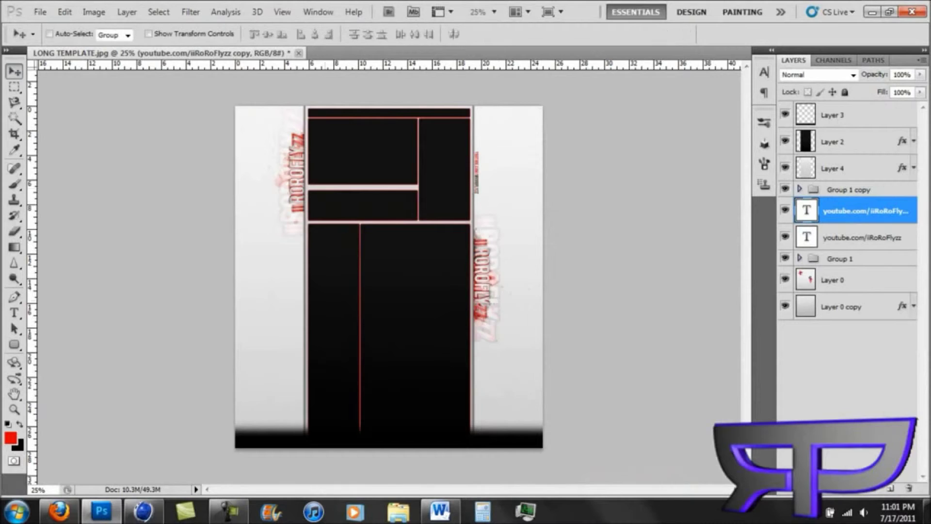
{"action": "left_click_drag", "start_coordinate": [477, 172], "coordinate": [294, 319]}
{"action": "key", "text": "ctrl+plus"}
{"action": "key", "text": "ctrl+plus"}
{"action": "key", "text": "t"}
{"action": "left_click", "coordinate": [203, 359]}
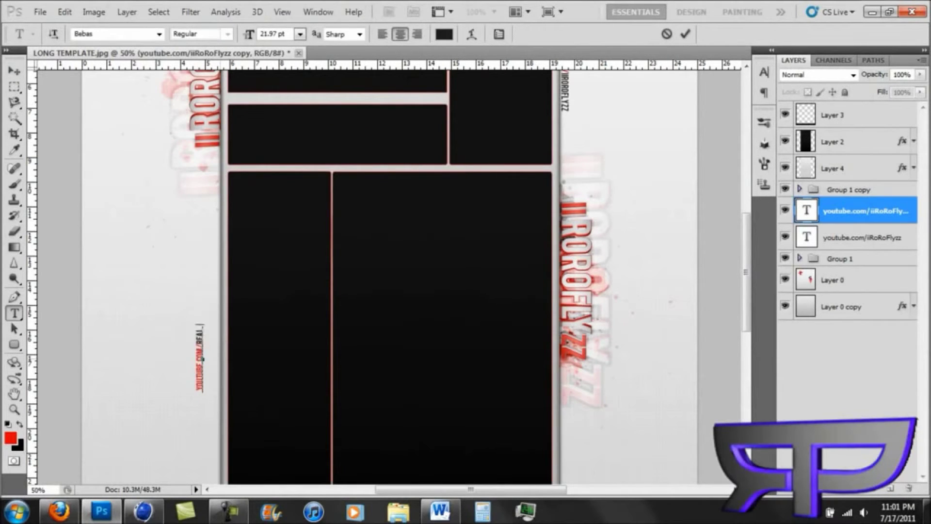
{"action": "key", "text": "ctrl+plus"}
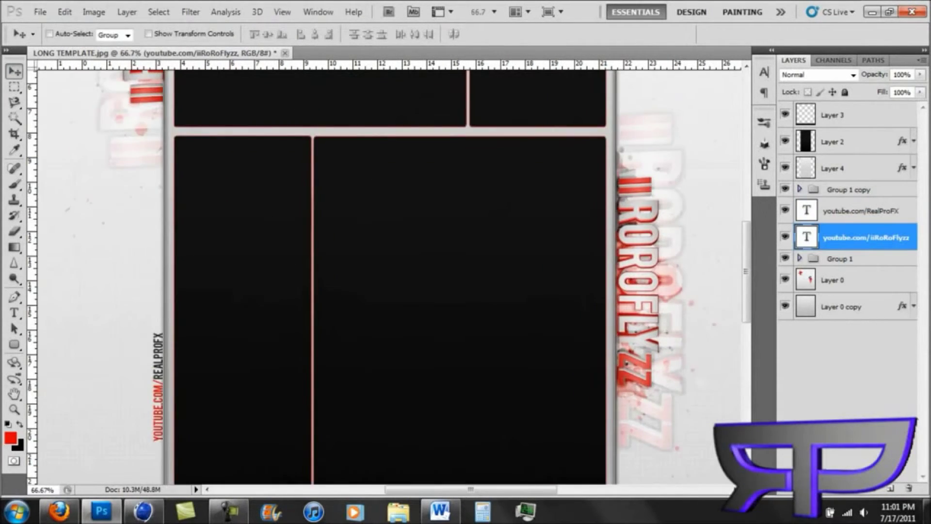
{"action": "scroll", "coordinate": [388, 276], "scroll_direction": "down", "scroll_amount": 3}
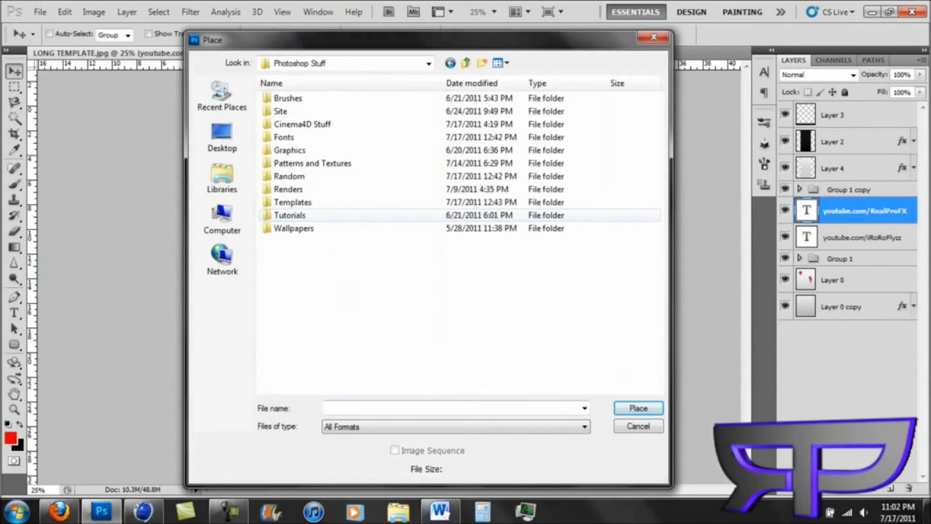
- Place the Dark_Sign texture into the template and rasterize its layer
{"action": "double_click", "coordinate": [308, 166]}
{"action": "left_click", "coordinate": [507, 228]}
{"action": "left_click", "coordinate": [639, 407]}
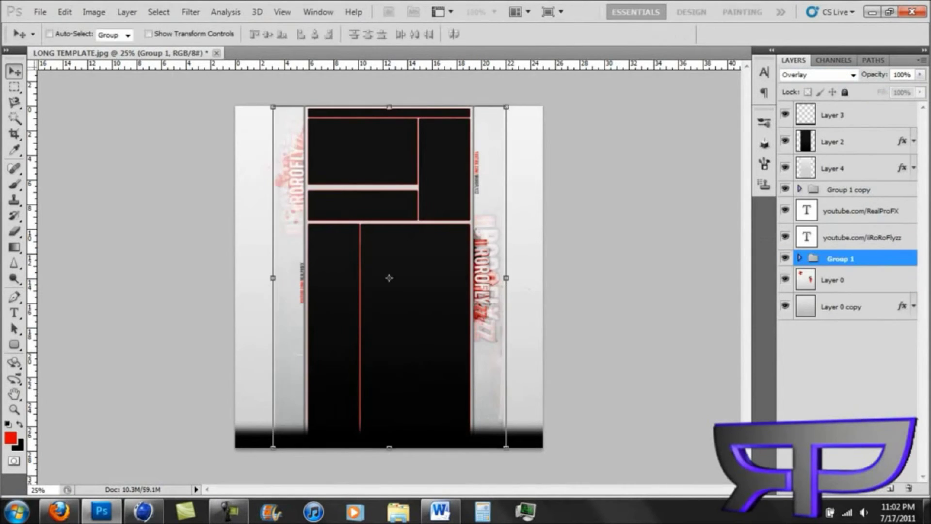
{"action": "right_click", "coordinate": [857, 280]}
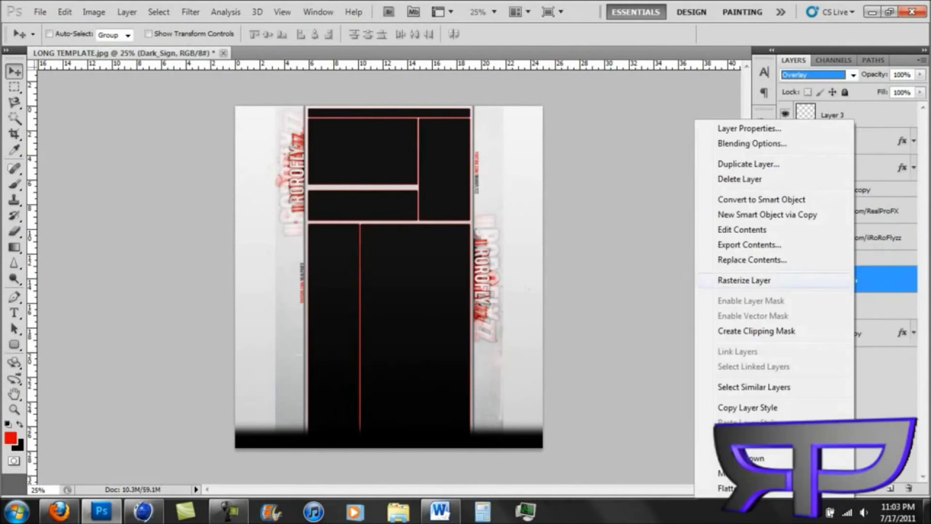
{"action": "left_click", "coordinate": [744, 280]}
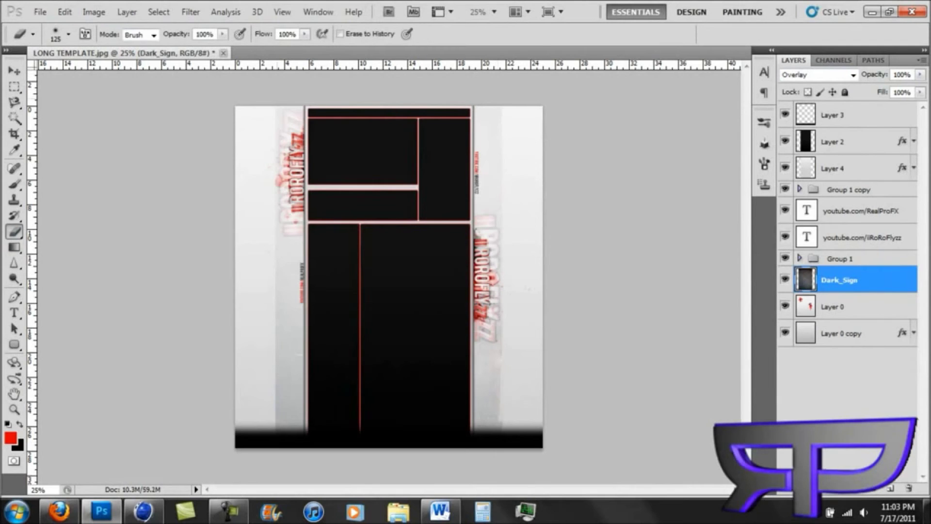
- Transform the texture layer and check it across the whole template
{"action": "key", "text": "ctrl+t"}
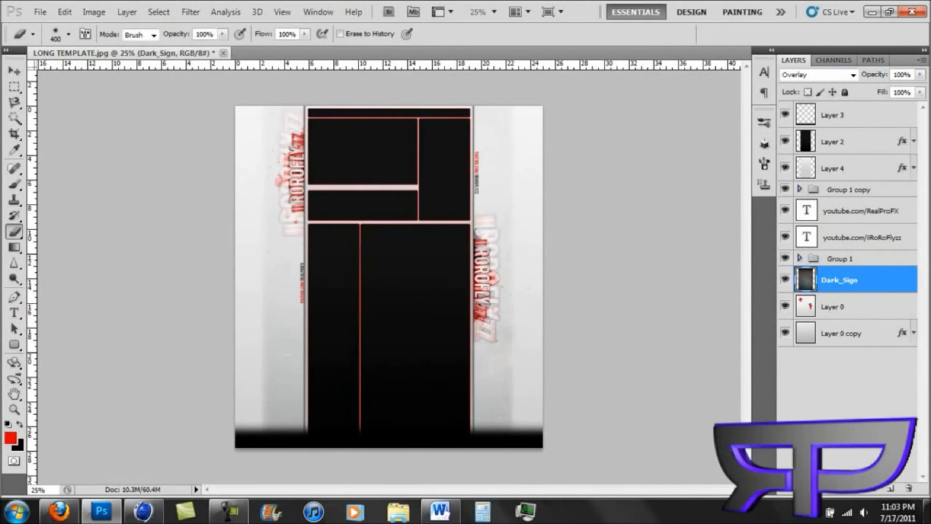
{"action": "key", "text": "v"}
{"action": "key", "text": "ctrl+plus"}
{"action": "key", "text": "ctrl+plus"}
{"action": "key", "text": "ctrl+plus"}
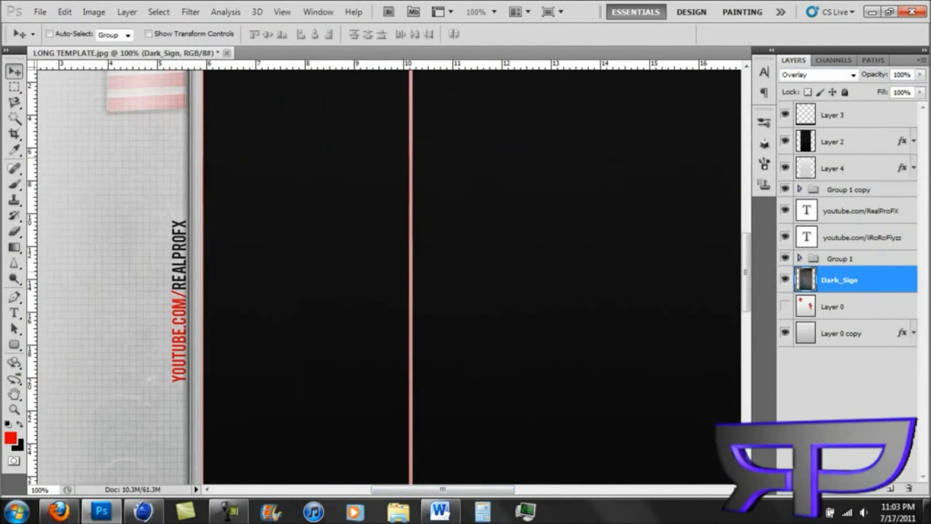
{"action": "key", "text": "ctrl+0"}
- Save the template as LONG TEMPLATE.jpg
{"action": "key", "text": "ctrl+shift+s"}
{"action": "left_click", "coordinate": [455, 319]}
{"action": "left_click", "coordinate": [455, 413]}
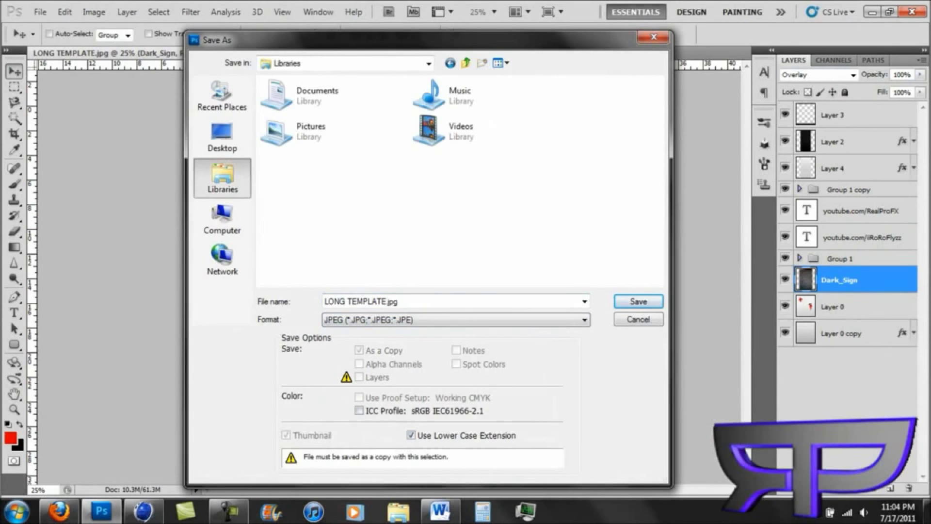